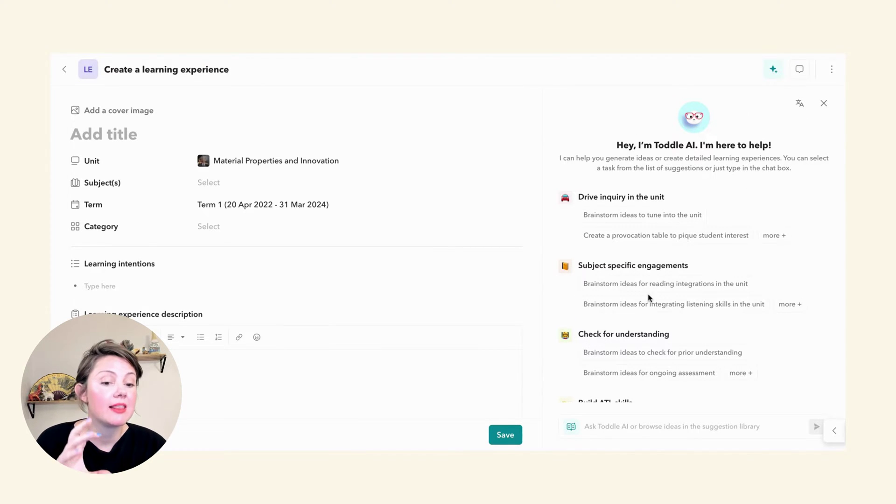
Scroll down the Toddle AI panel to reach the Suggestion library of inquiry prompts.
{"action": "scroll", "coordinate": [648, 298], "scroll_direction": "down", "scroll_amount": 1}
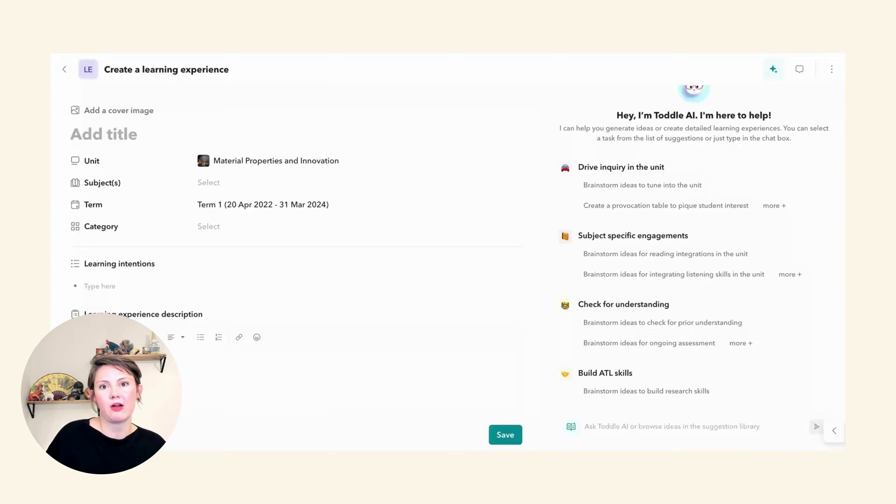
{"action": "scroll", "coordinate": [562, 262], "scroll_direction": "down", "scroll_amount": 1}
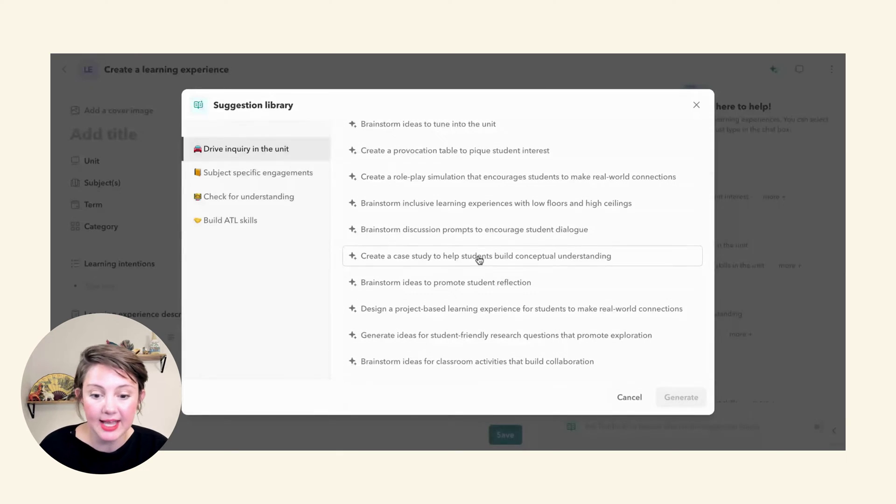
Generate a case study from the 'Create a case study' prompt and start entering a learning intention.
{"action": "left_click", "coordinate": [558, 265]}
{"action": "left_click", "coordinate": [673, 397]}
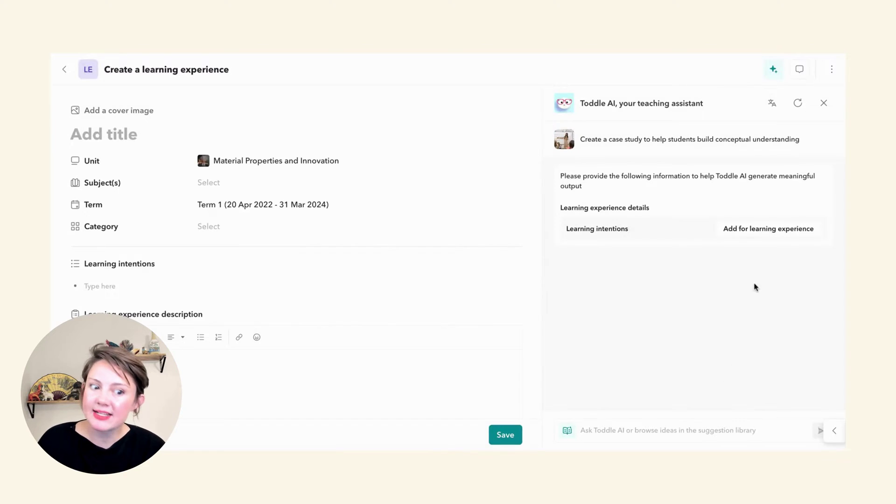
{"action": "left_click", "coordinate": [766, 230]}
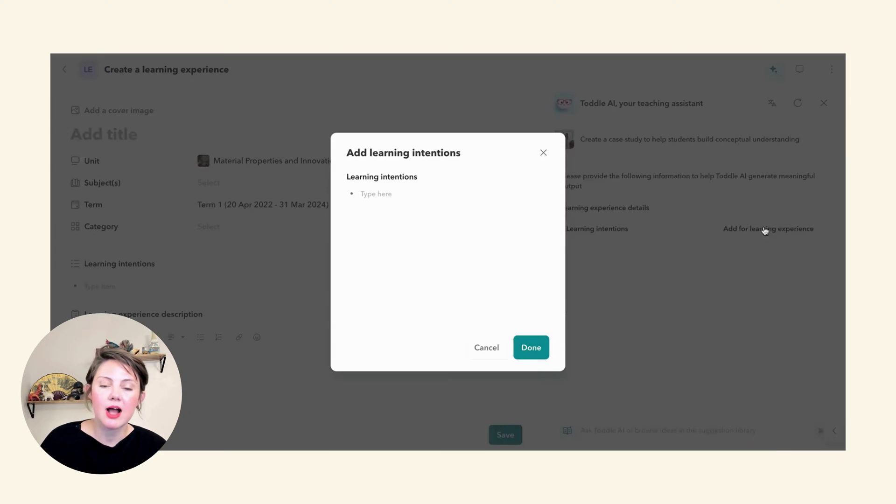
{"action": "left_click", "coordinate": [431, 204]}
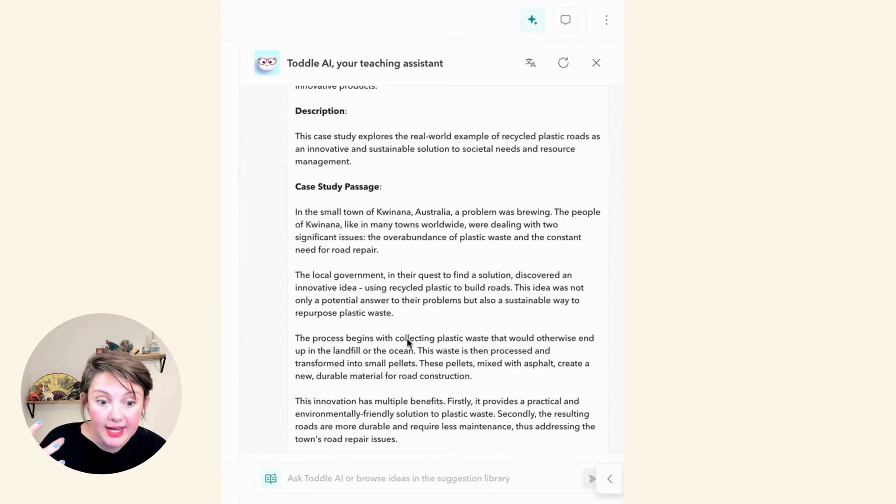
{"action": "scroll", "coordinate": [394, 282], "scroll_direction": "down", "scroll_amount": 2}
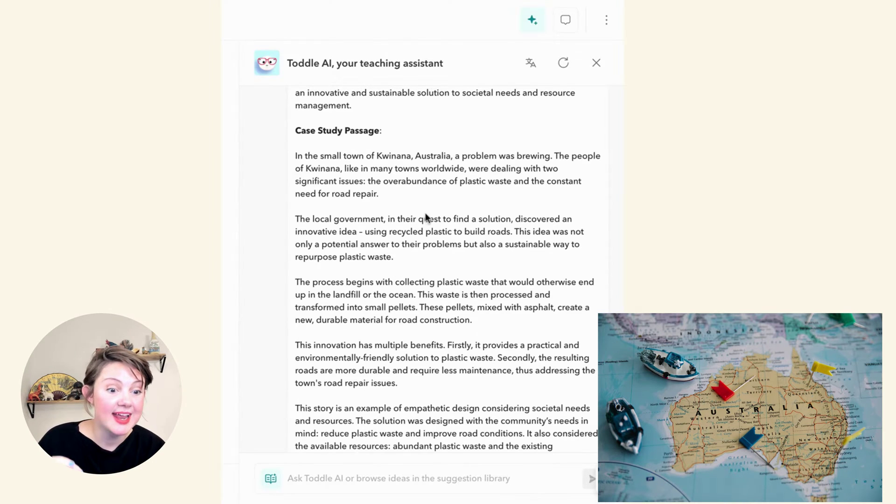
{"action": "scroll", "coordinate": [425, 215], "scroll_direction": "down", "scroll_amount": 1}
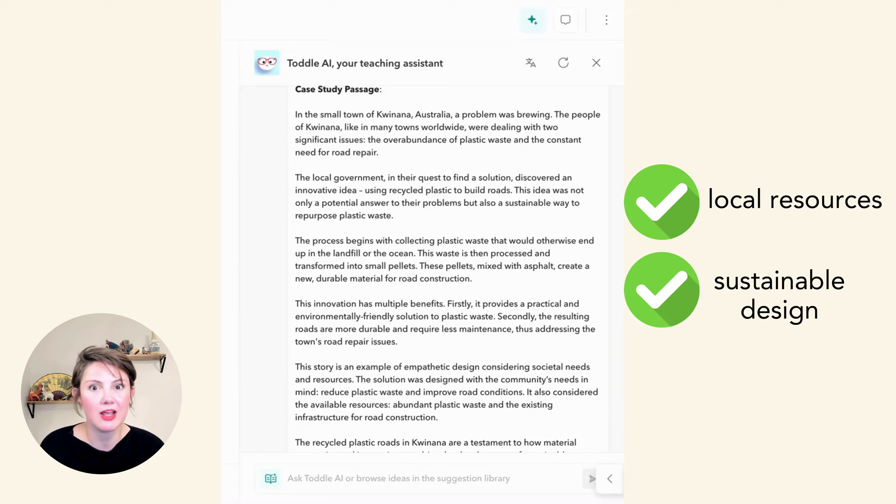
{"action": "scroll", "coordinate": [448, 266], "scroll_direction": "down", "scroll_amount": 2}
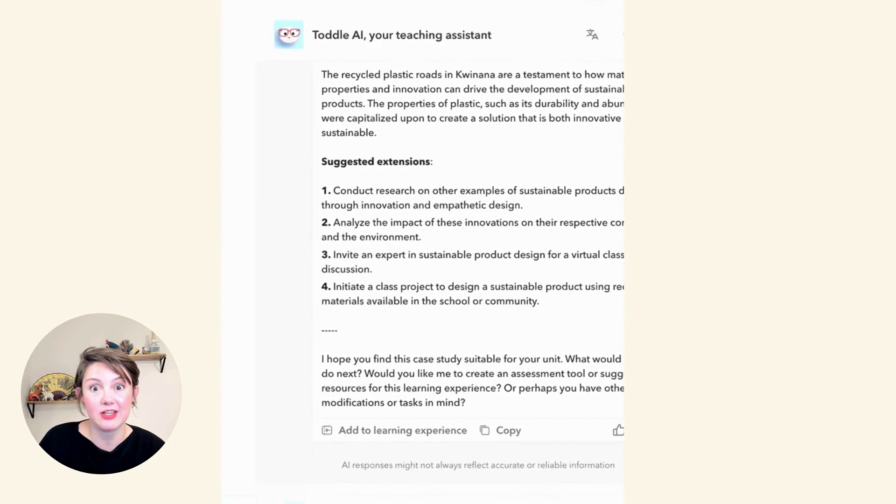
{"action": "type", "text": "What"}
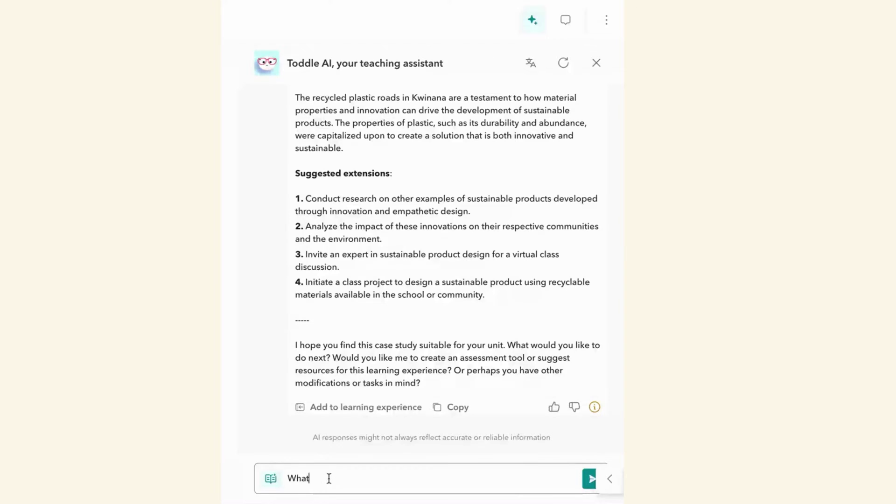
{"action": "type", "text": " might my students do to interact with this case study?"}
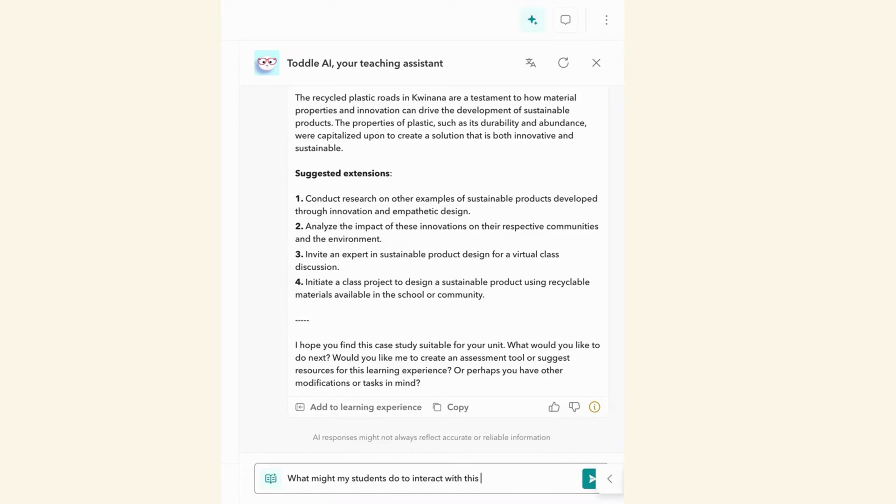
Ask Toddle AI what activities students could do to engage with the case study.
{"action": "key", "text": "Return"}
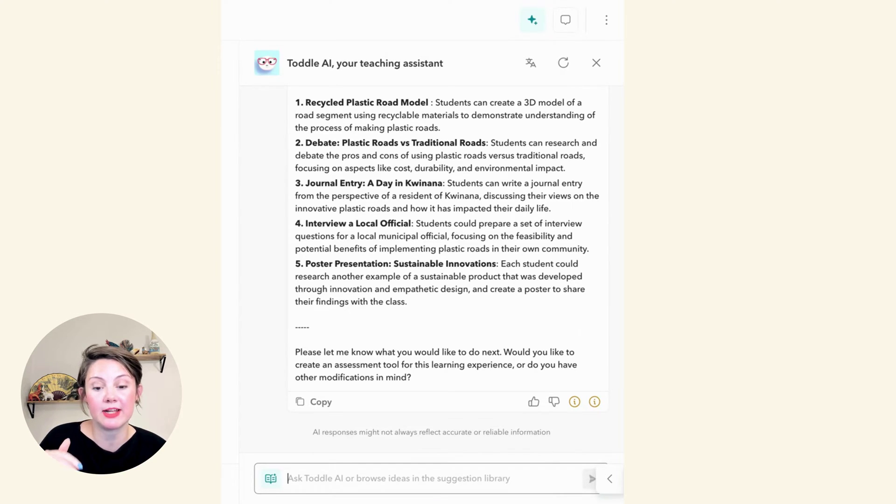
Have Toddle AI rework the activities as a nine-option choice board and add it to the draft.
{"action": "type", "text": "Can you incorporat ethe"}
{"action": "key", "text": "BackSpace"}
{"action": "key", "text": "BackSpace"}
{"action": "key", "text": "BackSpace"}
{"action": "key", "text": "BackSpace"}
{"action": "key", "text": "BackSpace"}
{"action": "type", "text": "e tehse as a choice board into the LE?"}
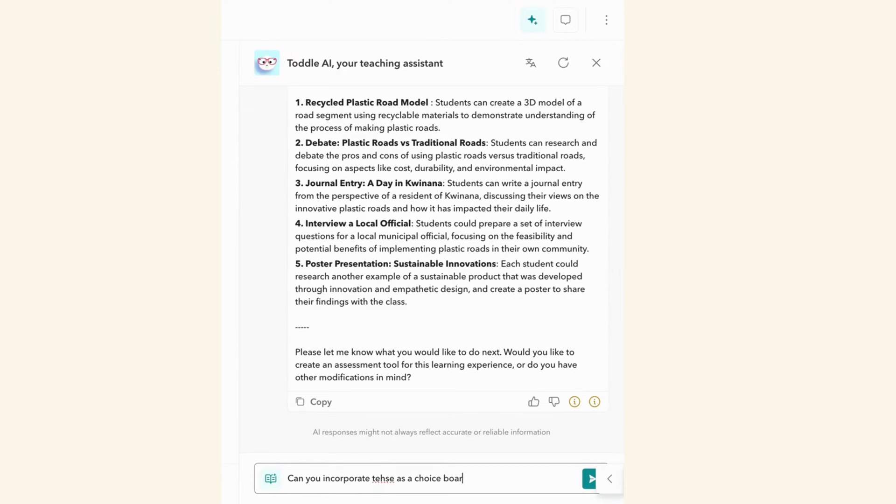
{"action": "key", "text": "Return"}
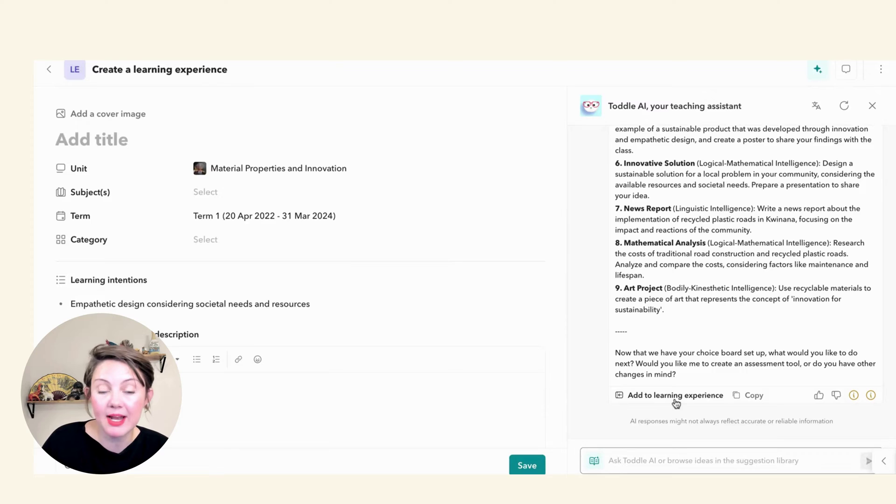
{"action": "left_click", "coordinate": [675, 399]}
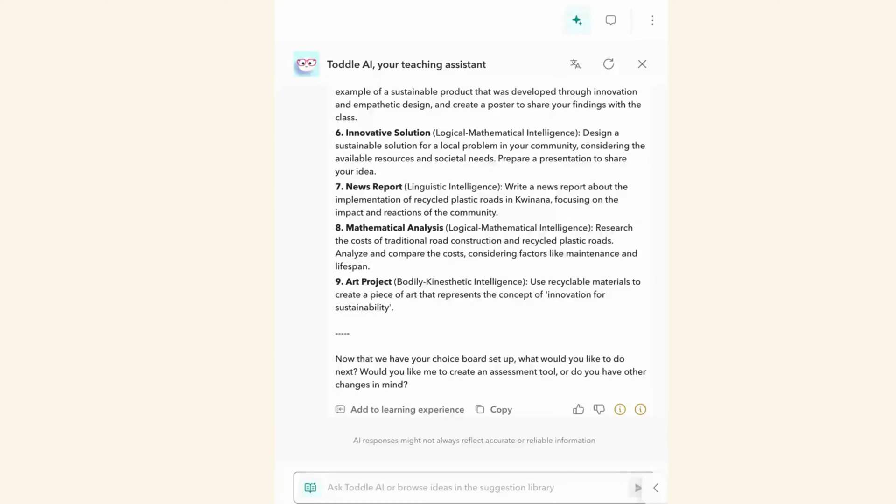
Ask Toddle AI: 'Can you suggest a few other local case studies for Colorado too?'.
{"action": "type", "text": "Can you suggest a fe other"}
{"action": "key", "text": "BackSpace"}
{"action": "key", "text": "BackSpace"}
{"action": "key", "text": "BackSpace"}
{"action": "key", "text": "BackSpace"}
{"action": "key", "text": "BackSpace"}
{"action": "key", "text": "BackSpace"}
{"action": "key", "text": "BackSpace"}
{"action": "type", "text": "ew local case studies for Colorado too?"}
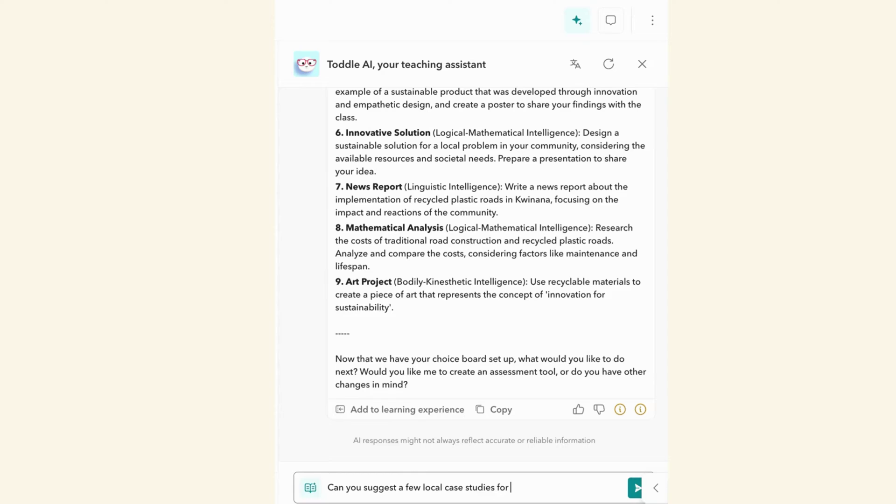
{"action": "key", "text": "Return"}
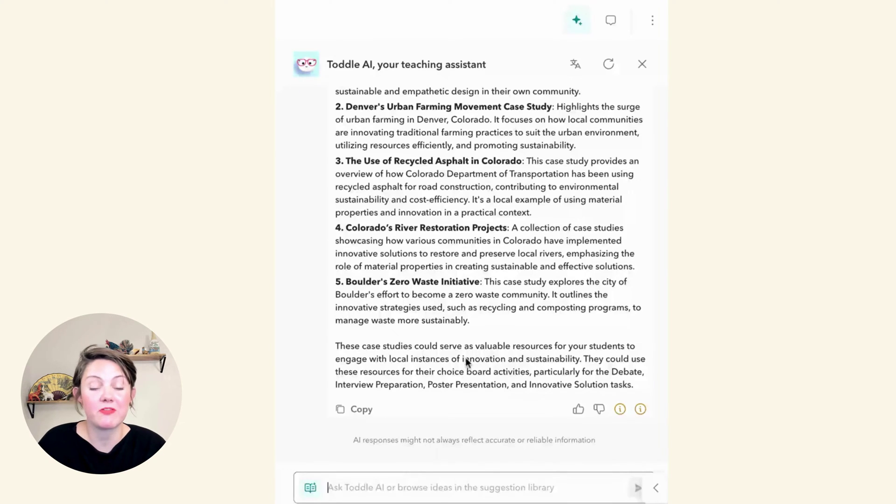
Copy the five Colorado case study suggestions and scroll the form toward Teacher notes.
{"action": "scroll", "coordinate": [466, 309], "scroll_direction": "up", "scroll_amount": 3}
{"action": "scroll", "coordinate": [466, 310], "scroll_direction": "down", "scroll_amount": 1}
{"action": "scroll", "coordinate": [467, 314], "scroll_direction": "down", "scroll_amount": 1}
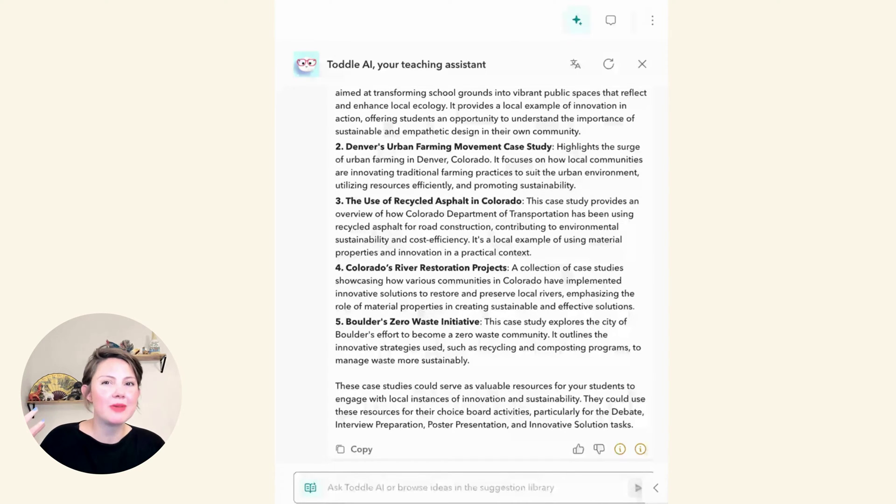
{"action": "scroll", "coordinate": [377, 394], "scroll_direction": "down", "scroll_amount": 2}
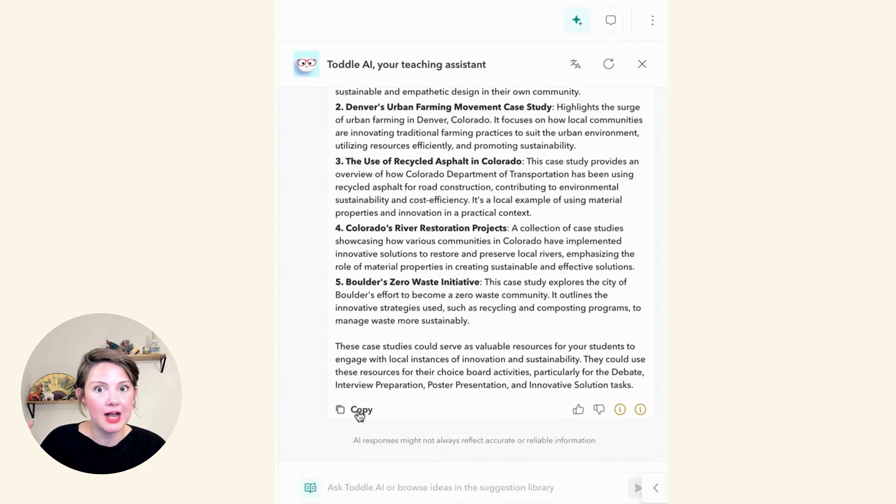
{"action": "left_click", "coordinate": [361, 410]}
{"action": "scroll", "coordinate": [488, 404], "scroll_direction": "down", "scroll_amount": 10}
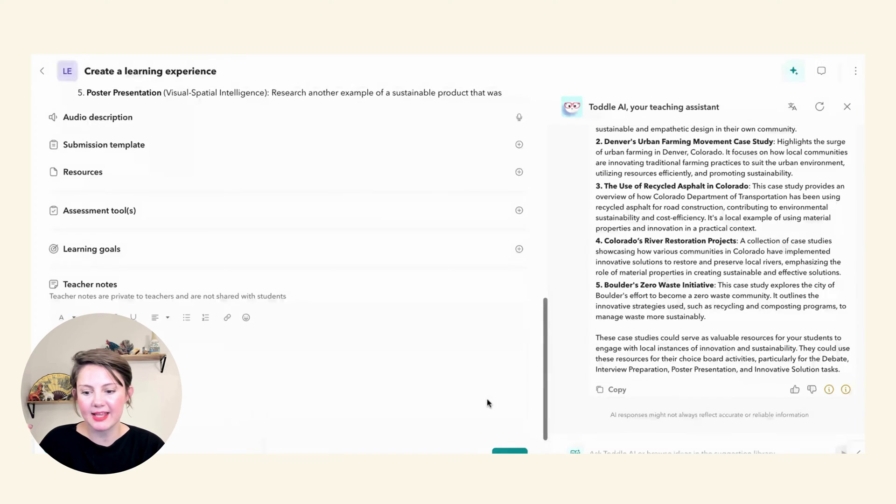